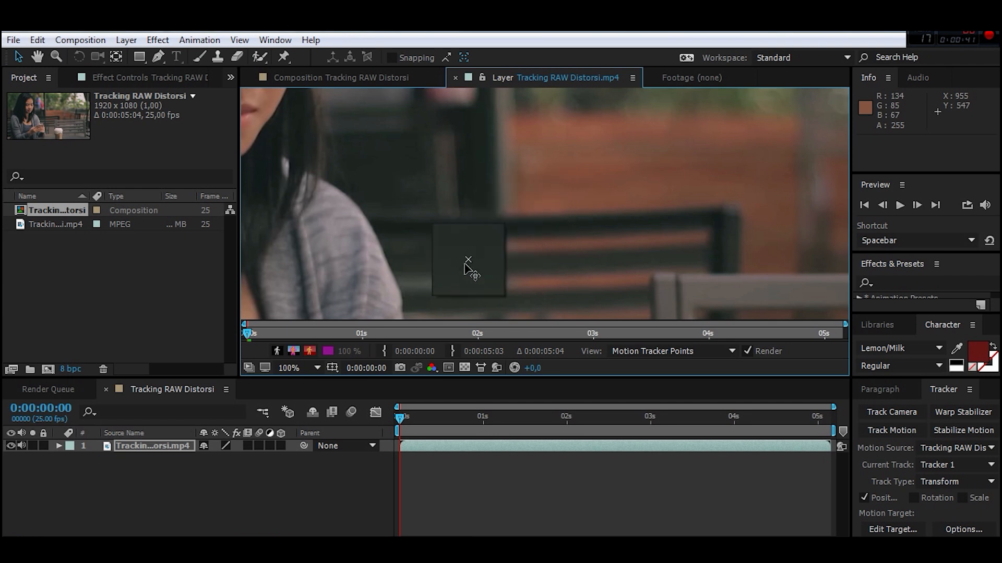
Step: Track the point on the phone's camera lens by analyzing the clip forward
left_click(911, 461)
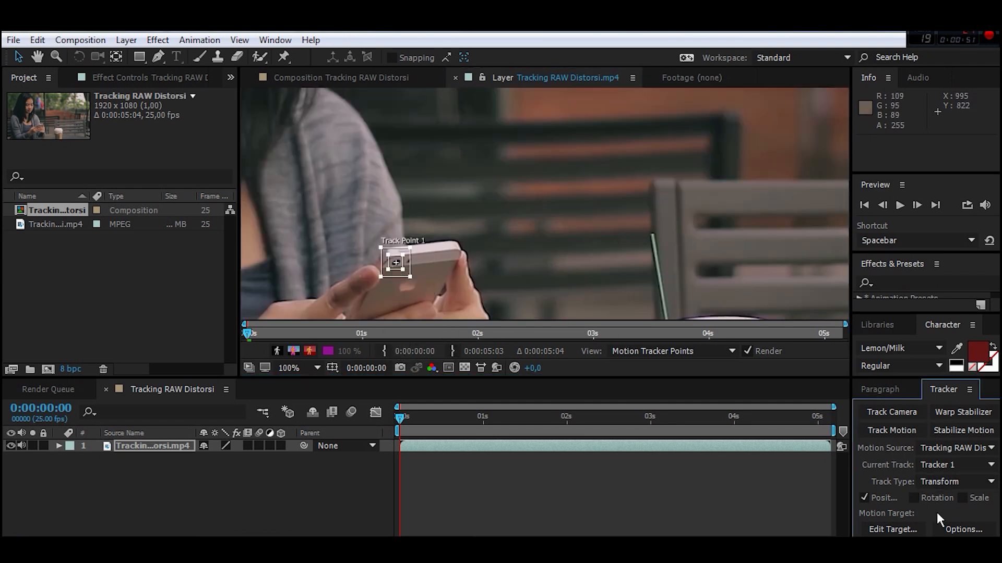
left_click_drag(880, 379, 875, 315)
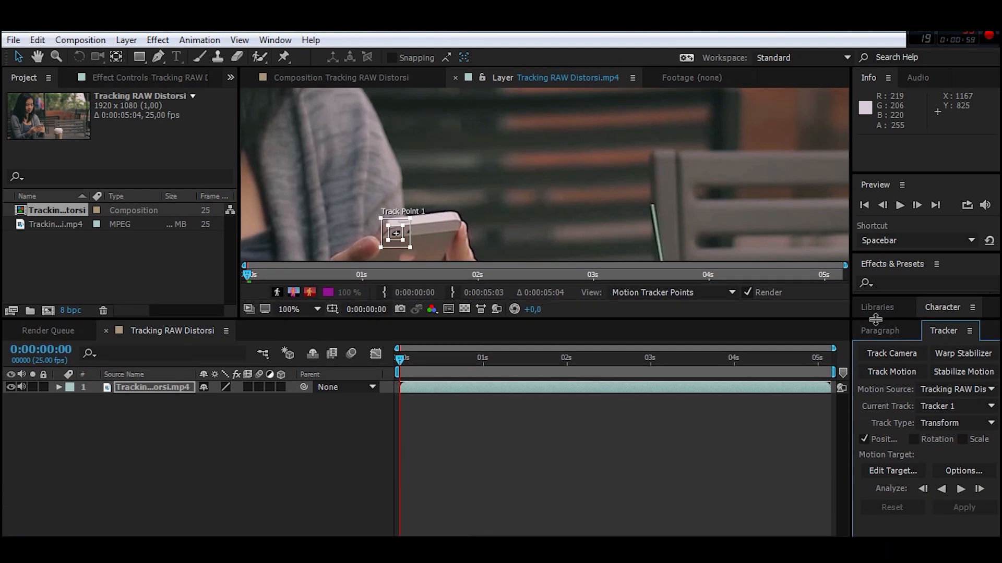
middle_click(528, 238)
left_click_drag(527, 239, 509, 185)
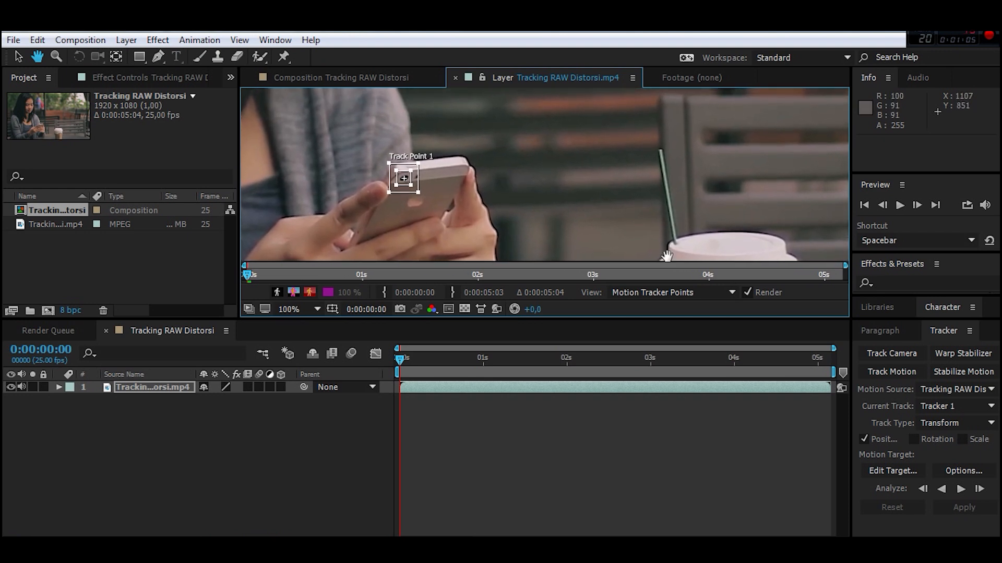
left_click(959, 491)
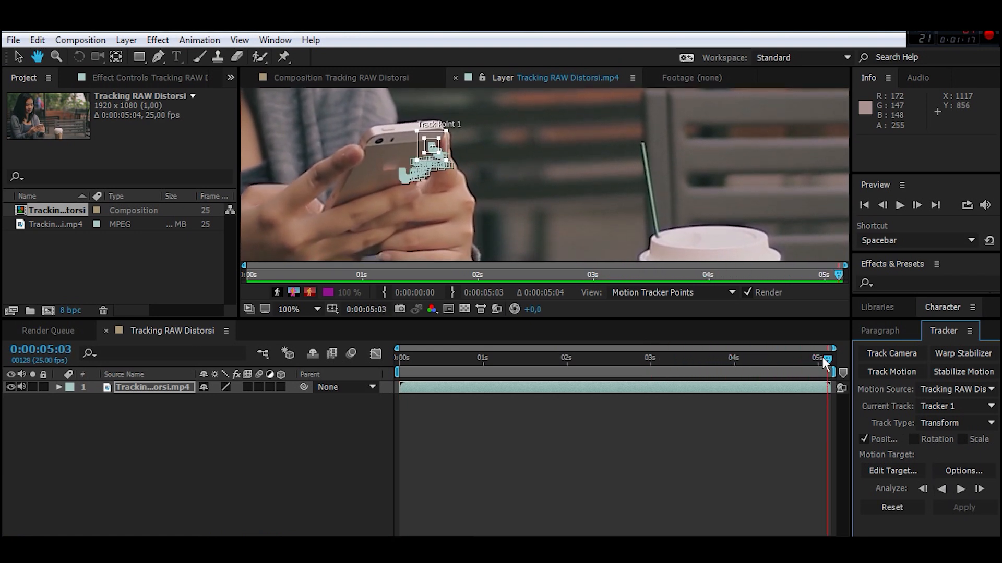
Step: Return to 0:00:01:00 and re-analyze Track Point 1 forward one frame at a time to 0:00:01:02
left_click_drag(827, 360, 480, 336)
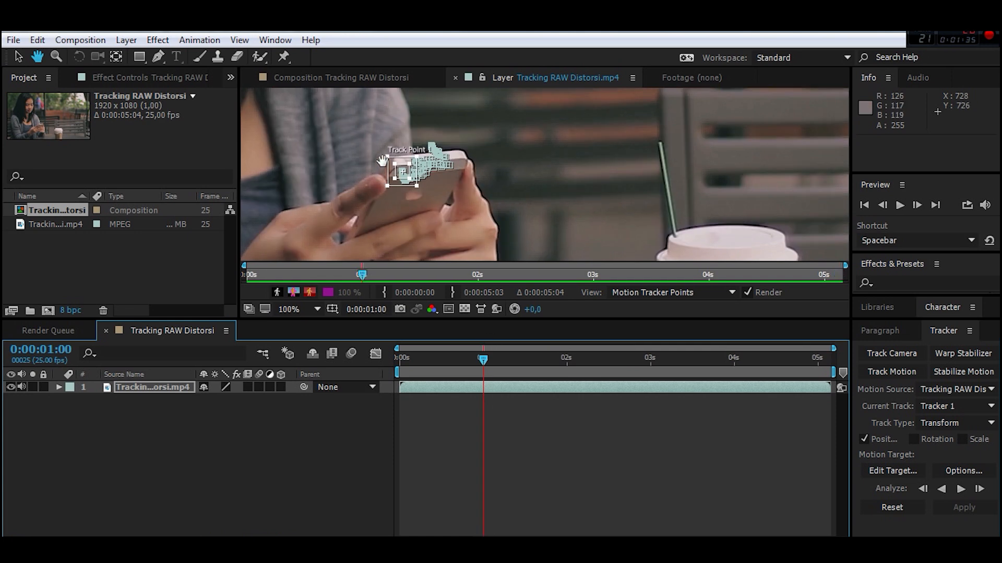
scroll(398, 176, "up", 2)
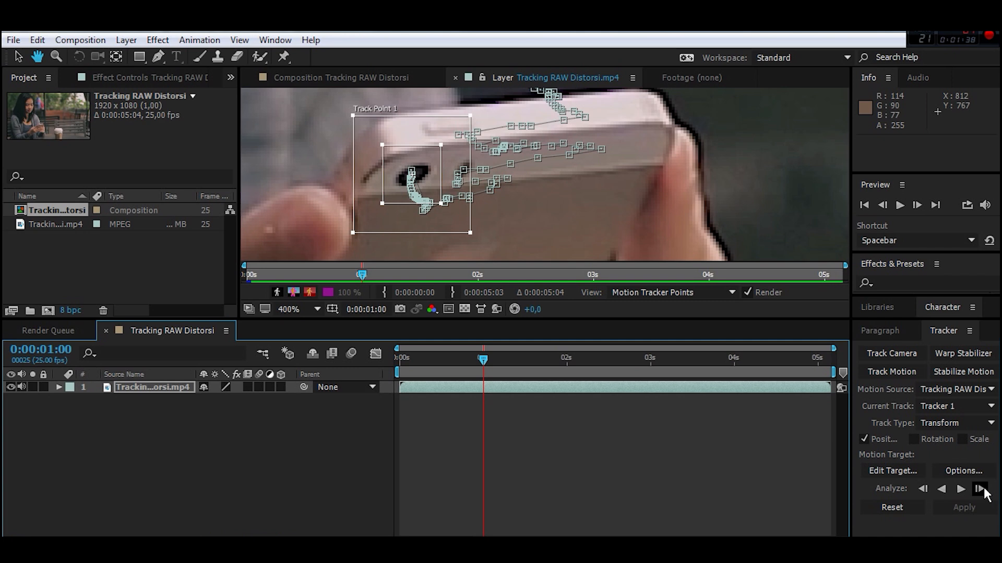
left_click(980, 489)
left_click(980, 489)
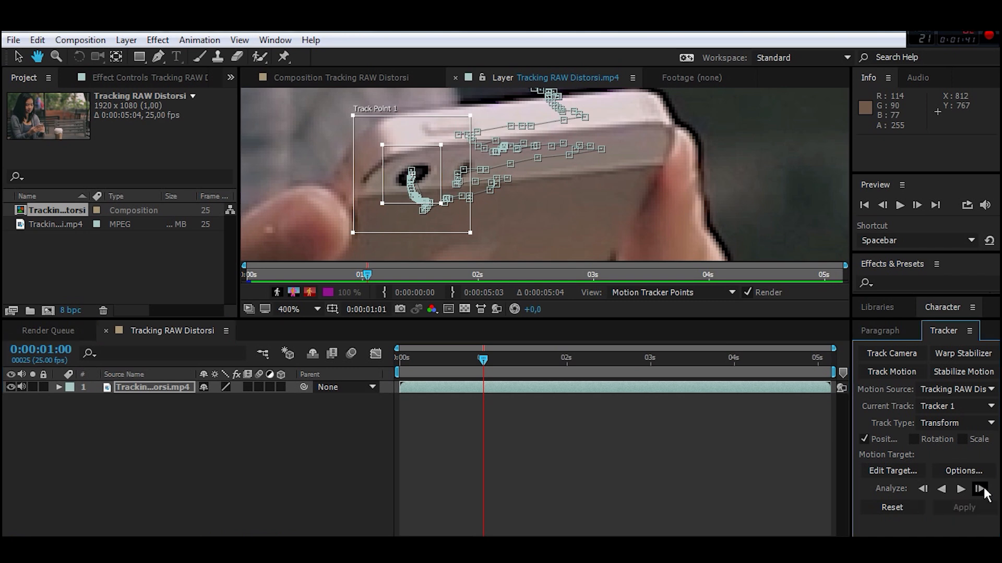
left_click(486, 357)
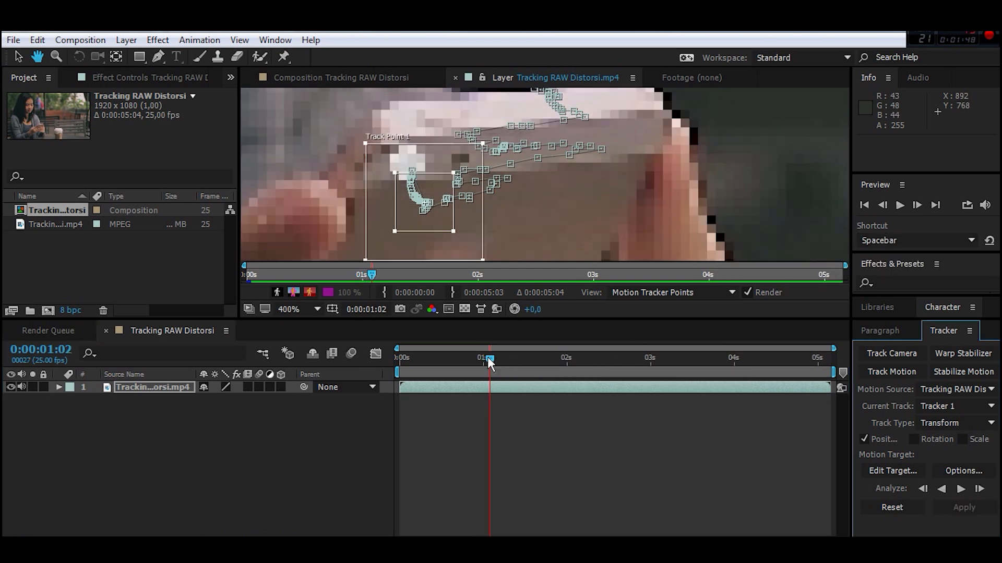
left_click(980, 489)
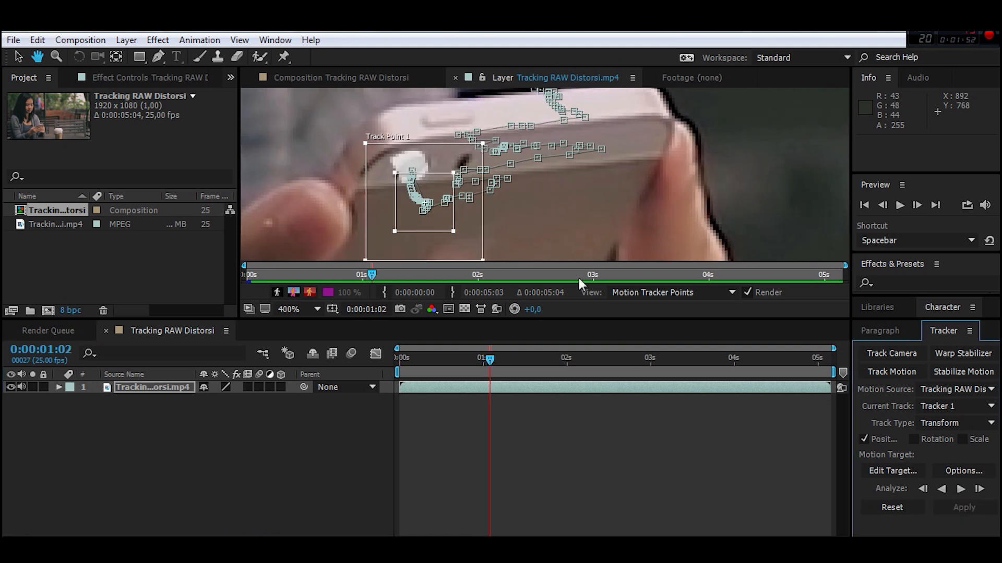
Step: Recenter Track Point 1 on the camera lens at 0:00:01:02 and analyze frame by frame to 0:00:01:13
key("v")
left_click_drag(446, 230, 435, 195)
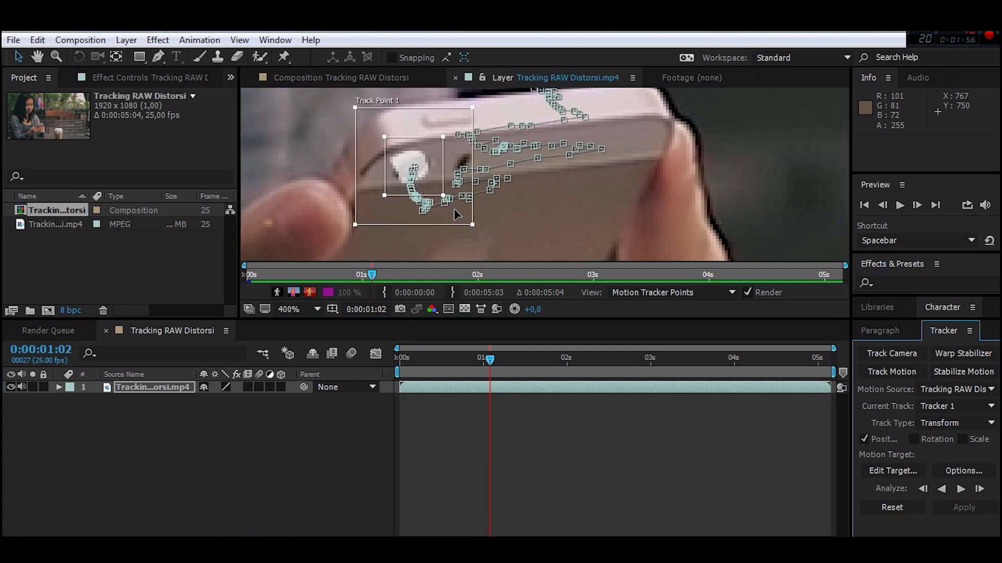
left_click(979, 489)
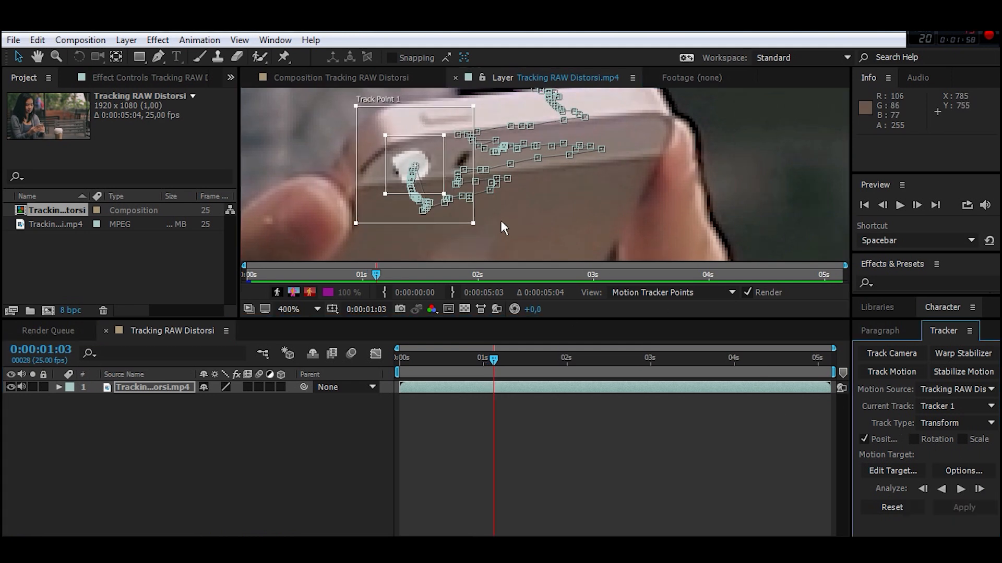
left_click(979, 489)
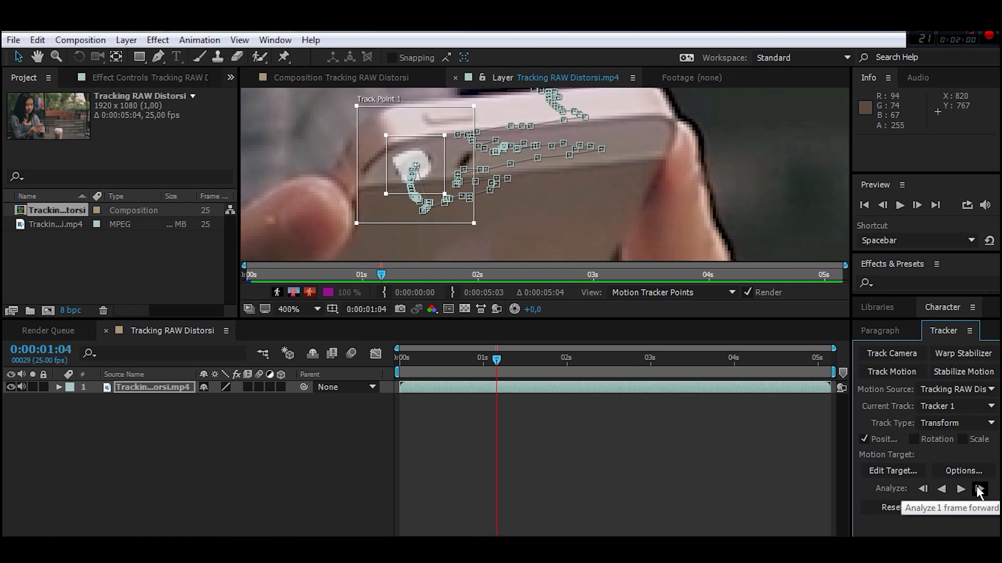
left_click(979, 489)
left_click(979, 490)
left_click(979, 490)
left_click(979, 489)
left_click(979, 490)
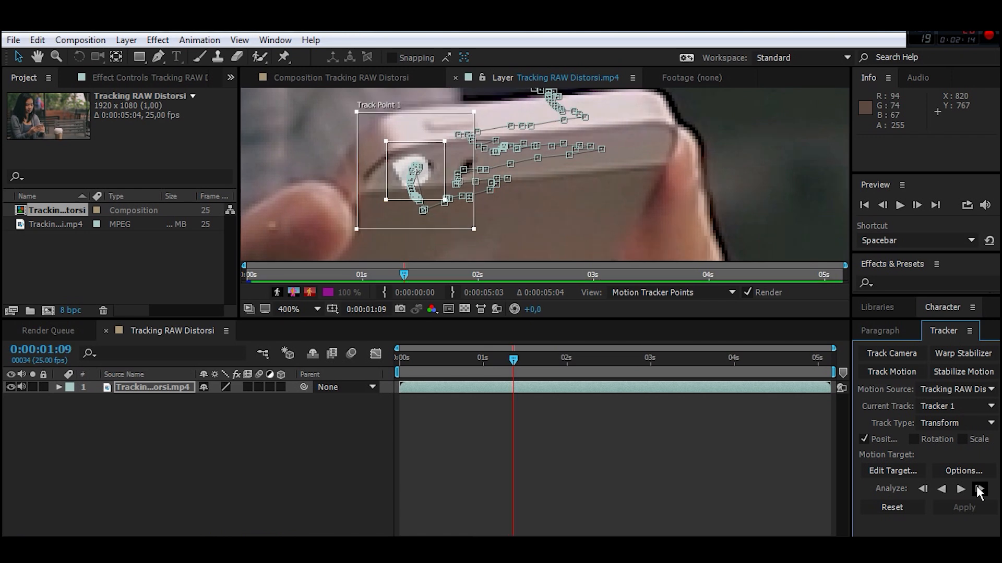
left_click(979, 489)
left_click(979, 489)
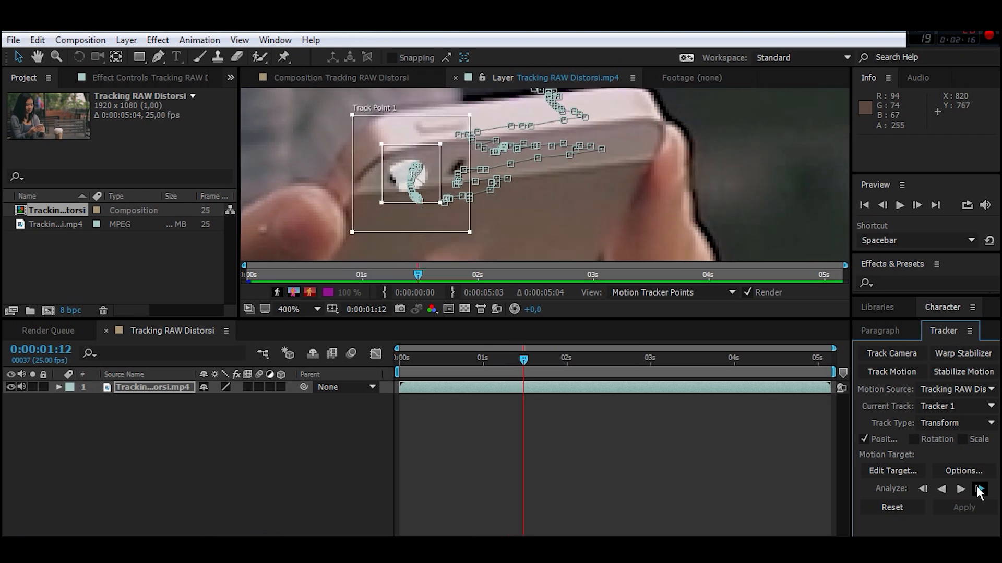
left_click(979, 489)
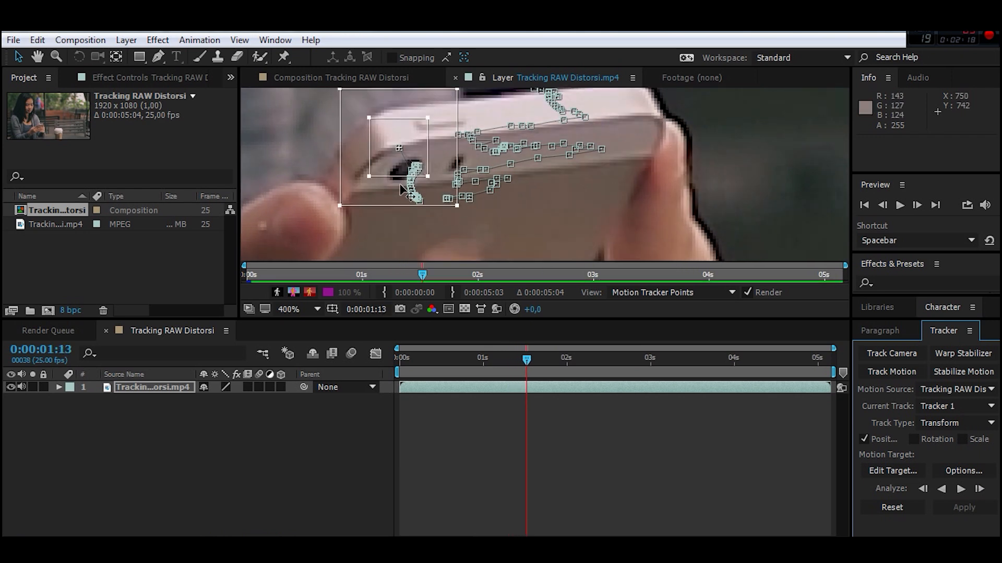
Step: Reposition Track Point 1 over the phone's camera lens at 0:00:01:13 and continue analyzing forward frame by frame
left_click_drag(387, 168, 392, 191)
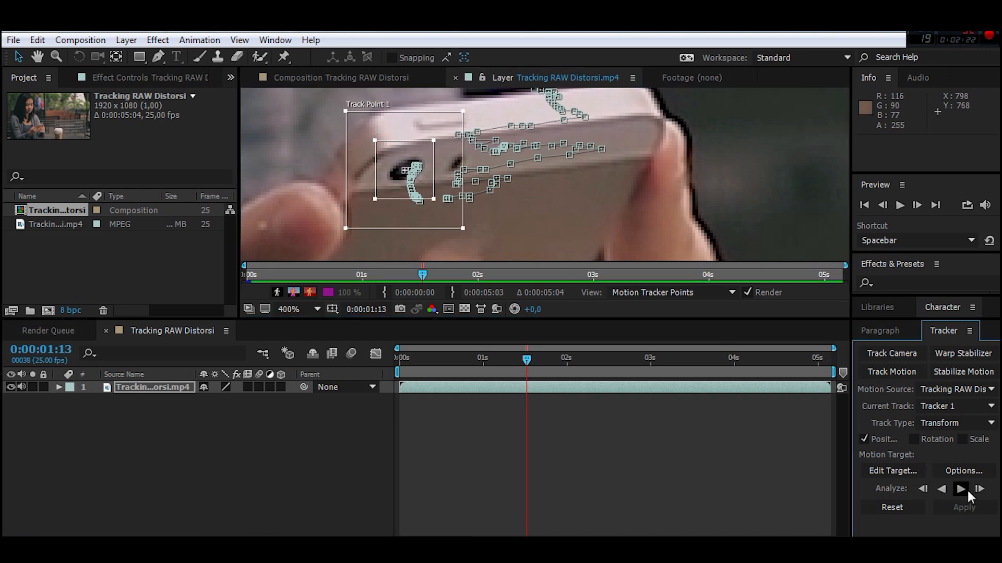
left_click(979, 489)
left_click(980, 490)
left_click(979, 489)
left_click(979, 489)
left_click(979, 490)
left_click(979, 489)
left_click(979, 489)
left_click(979, 489)
left_click(979, 490)
left_click(979, 489)
left_click(979, 489)
left_click(979, 490)
left_click(979, 489)
left_click(979, 489)
left_click(979, 489)
left_click(979, 489)
left_click(980, 489)
left_click(979, 489)
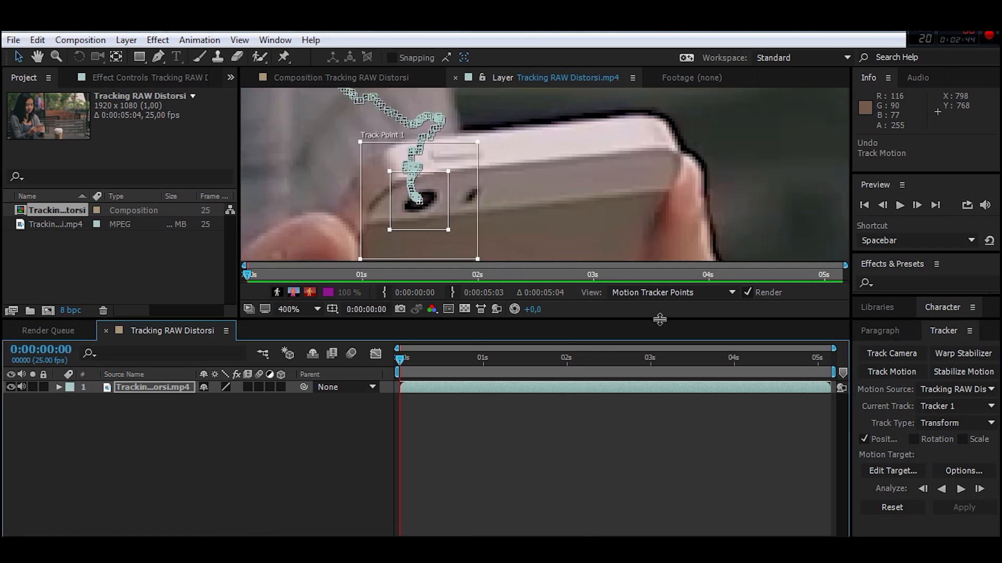
Step: Preview the tracked phone footage from its first frame
left_click_drag(659, 319, 659, 383)
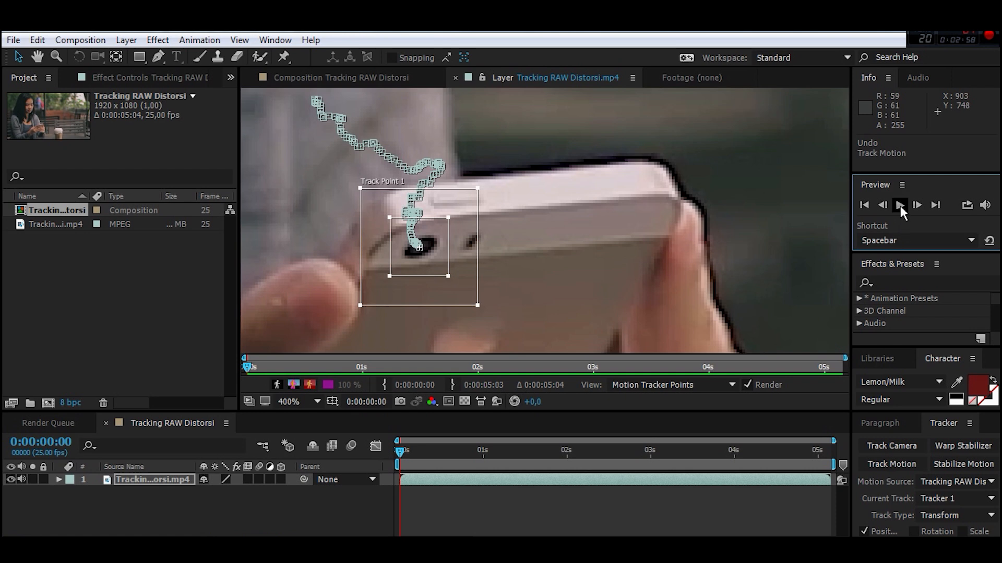
left_click_drag(401, 451, 392, 451)
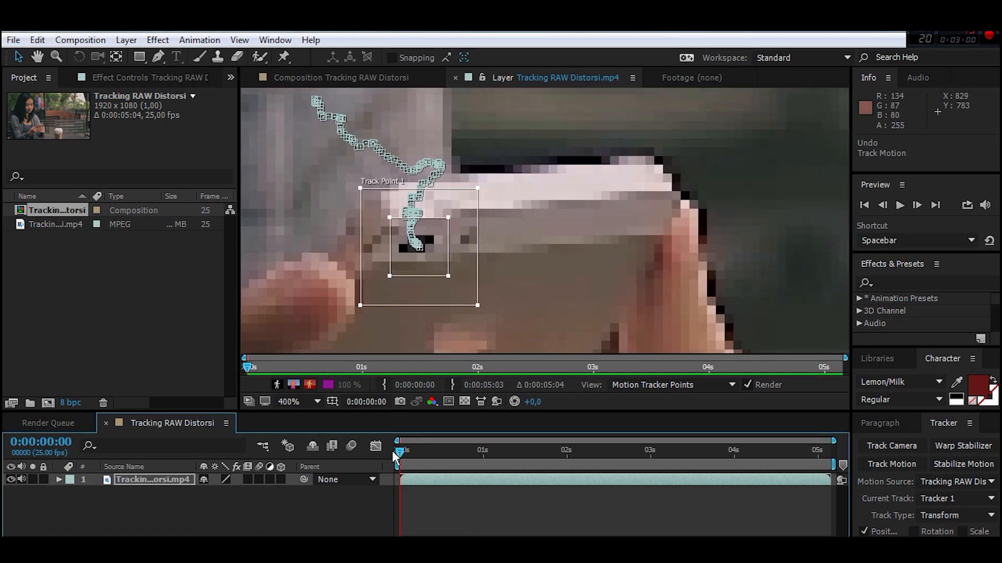
left_click(899, 204)
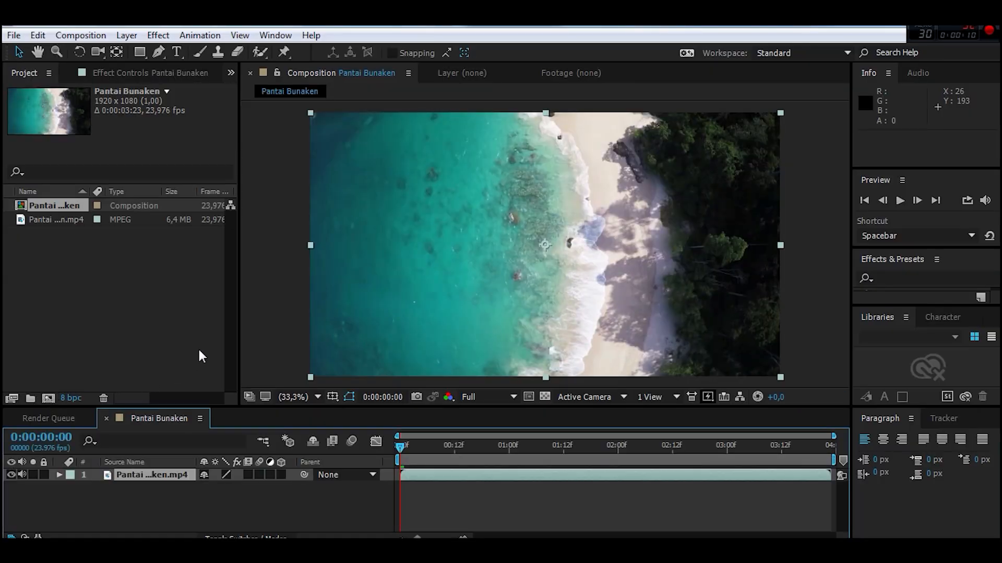
Step: Start motion tracking on the Pantai Bunaken.mp4 layer with both position and rotation enabled
left_click(278, 334)
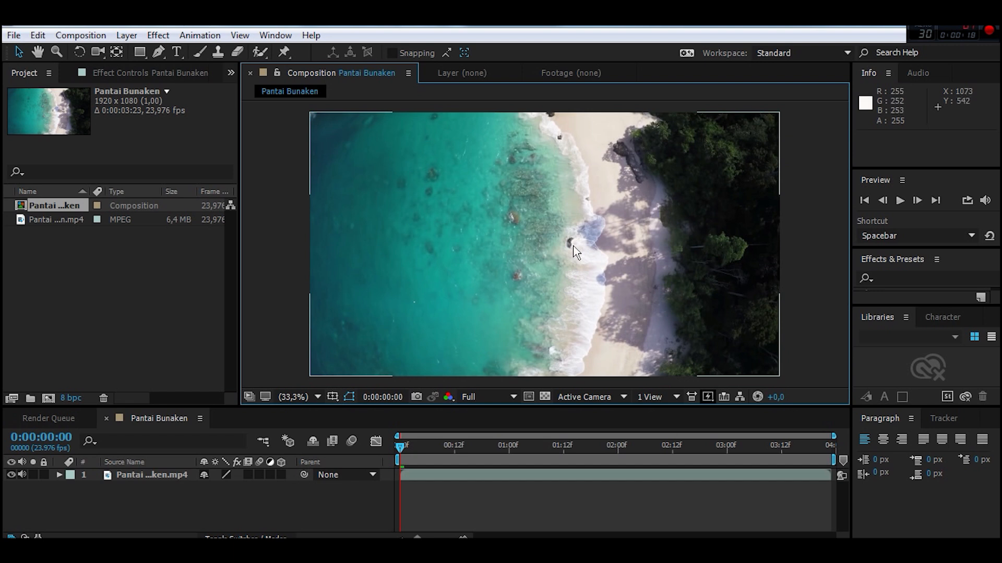
left_click(943, 419)
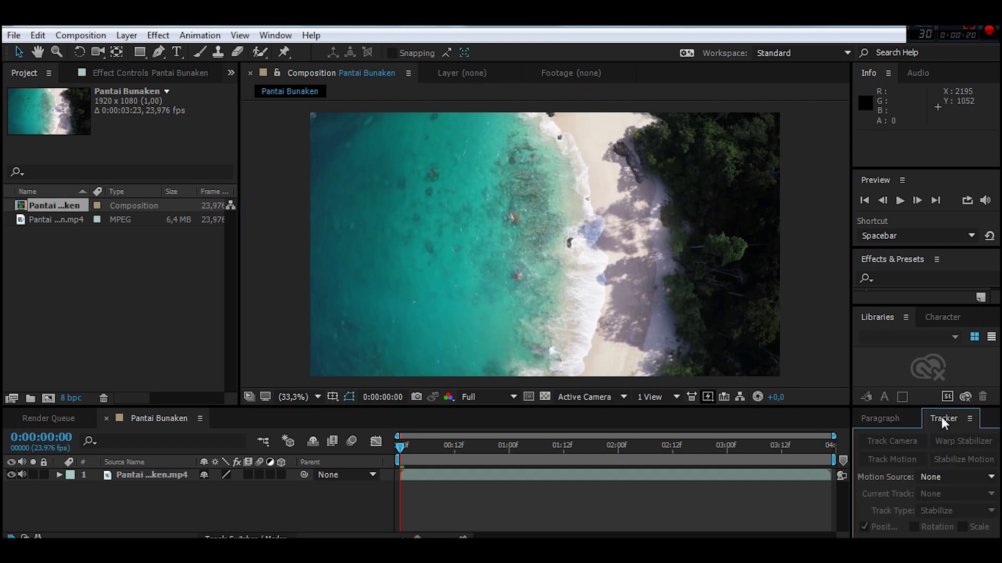
left_click(171, 475)
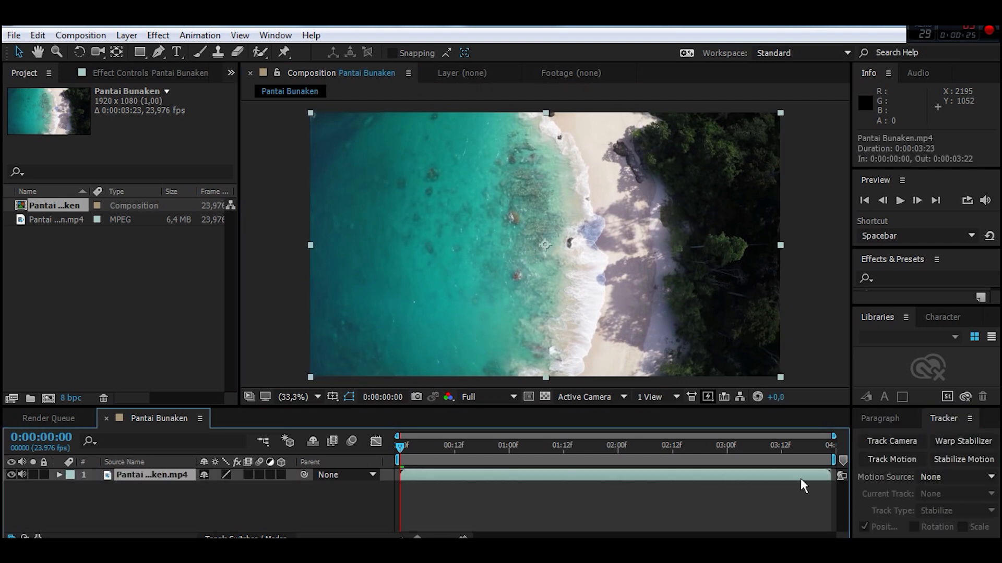
left_click(894, 462)
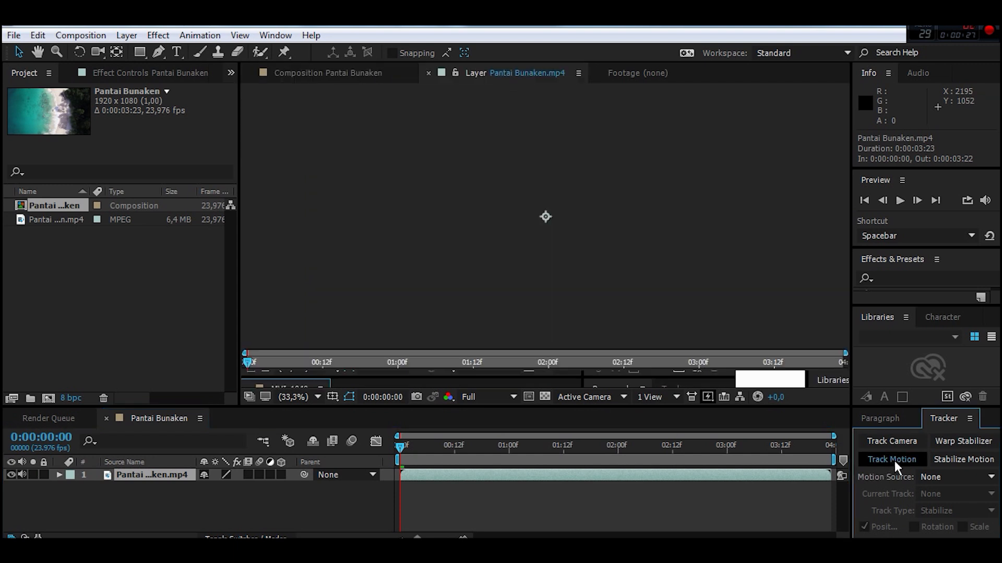
left_click_drag(897, 405, 896, 353)
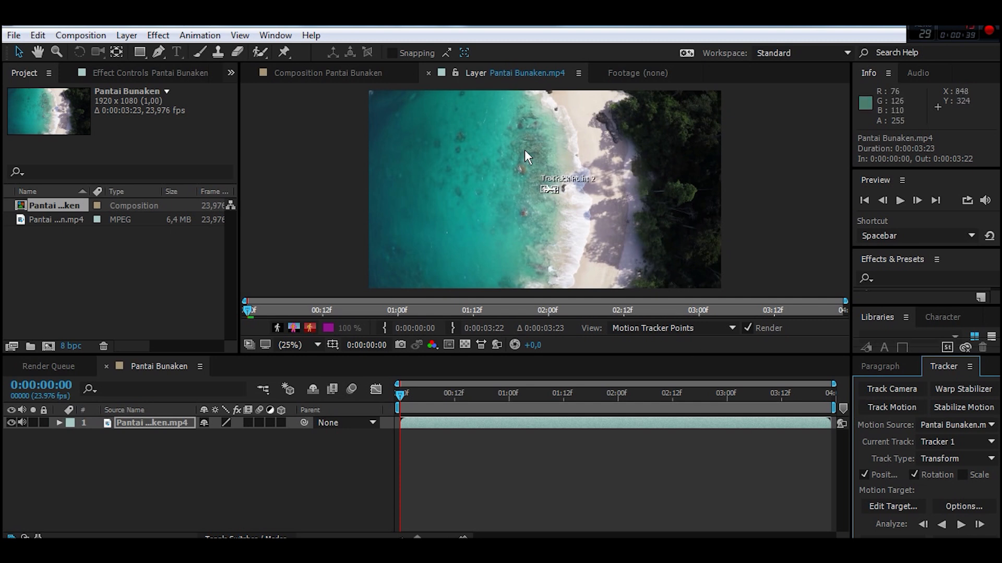
Step: Place Track Point 2 on the dark rock at the middle of the shoreline and enlarge its regions to enclose the rock
scroll(528, 152, "up", 2)
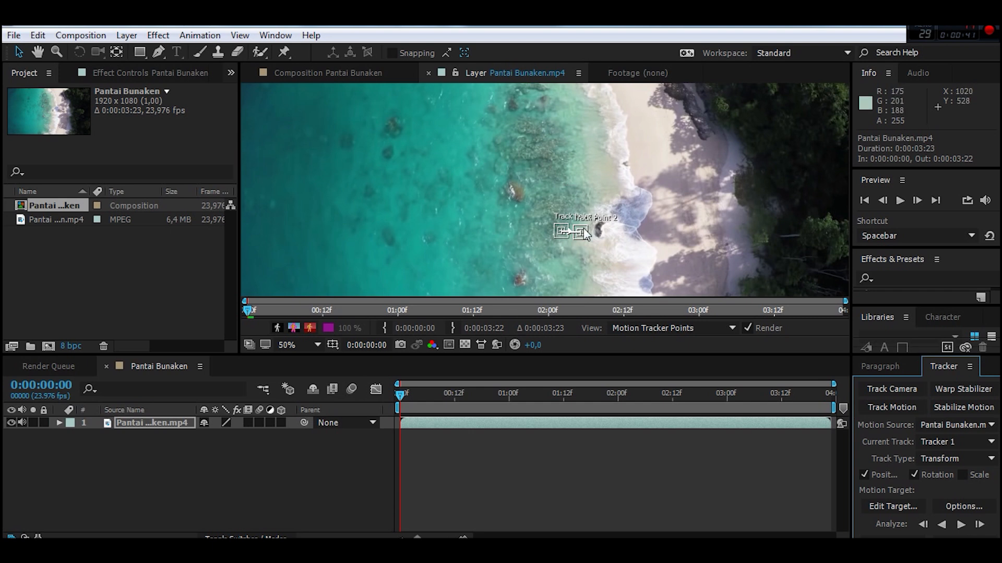
scroll(584, 237, "up", 4)
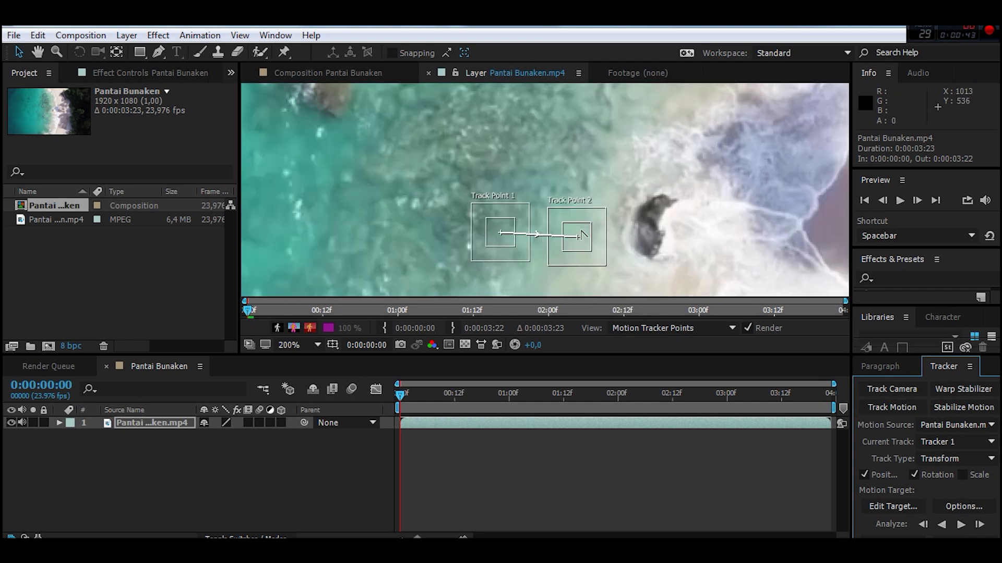
left_click_drag(662, 244, 702, 283)
scroll(687, 207, "down", 3)
scroll(687, 207, "up", 3)
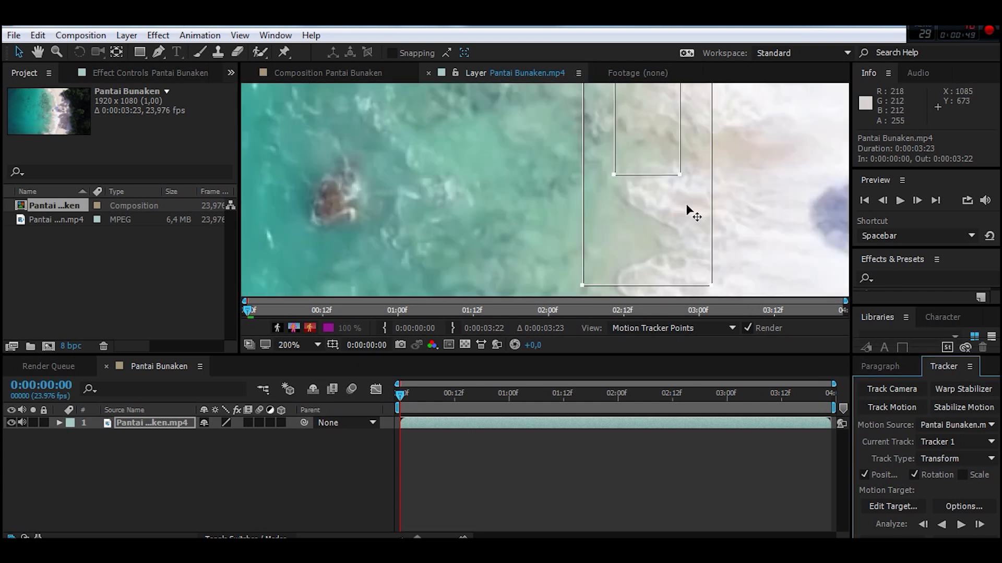
key("ctrl+z")
scroll(687, 207, "down", 3)
scroll(626, 209, "up", 3)
left_click_drag(590, 214, 598, 225)
left_click_drag(604, 228, 617, 242)
left_click_drag(598, 224, 624, 253)
mouse_move(606, 234)
left_mouse_down()
mouse_move(612, 243)
mouse_move(591, 222)
left_mouse_up()
scroll(592, 227, "down", 4)
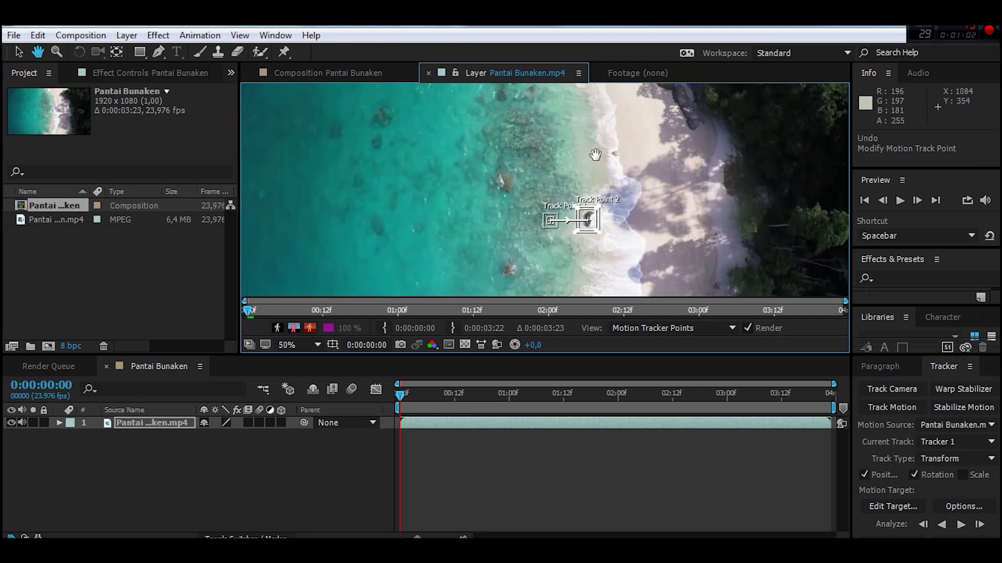
Step: Place Track Point 1 on the small rock near the upper end of the shoreline and fit its regions around it
scroll(554, 263, "up", 1)
left_click_drag(551, 266, 597, 159)
left_click(613, 183)
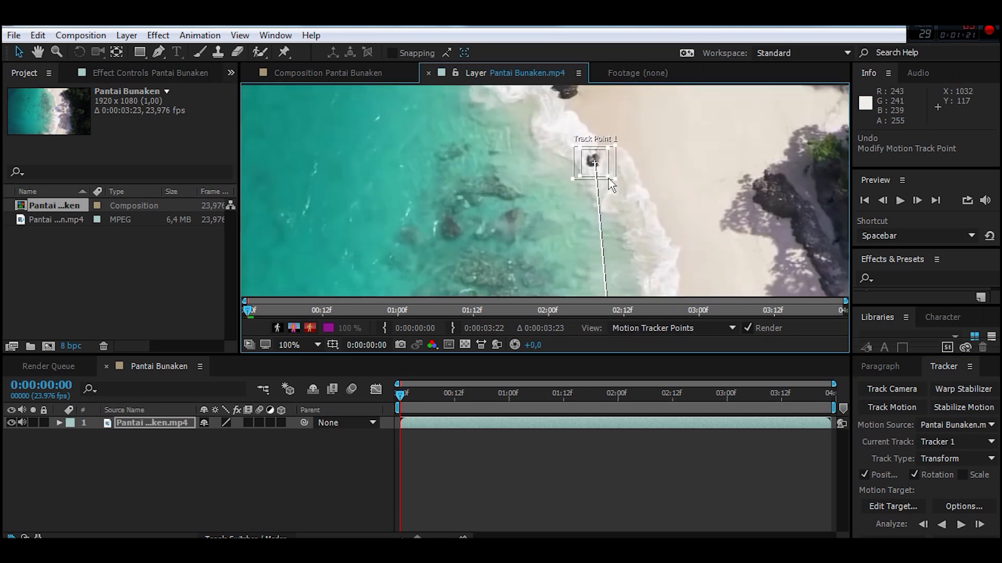
Step: Fit the whole beach frame in the viewer and analyze both track points forward through the clip
scroll(601, 204, "down", 1)
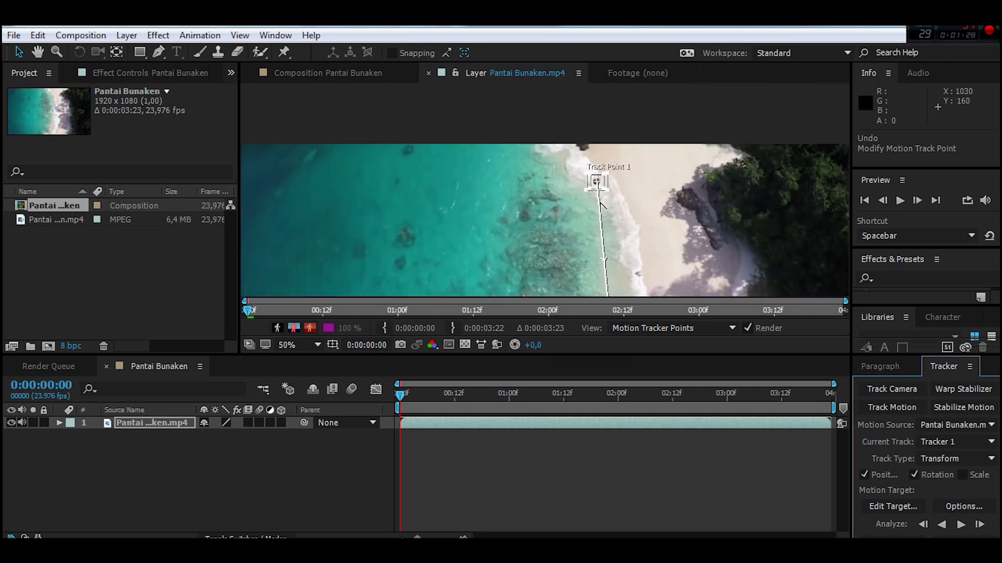
left_click(317, 345)
left_click(340, 95)
mouse_move(551, 358)
left_mouse_down()
mouse_move(537, 443)
mouse_move(537, 356)
left_mouse_up()
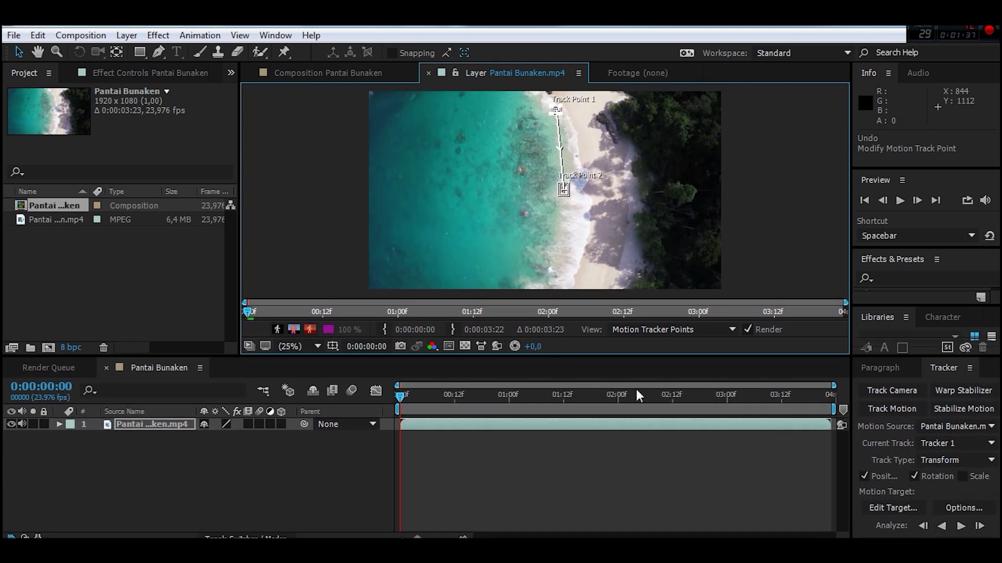
left_click(960, 527)
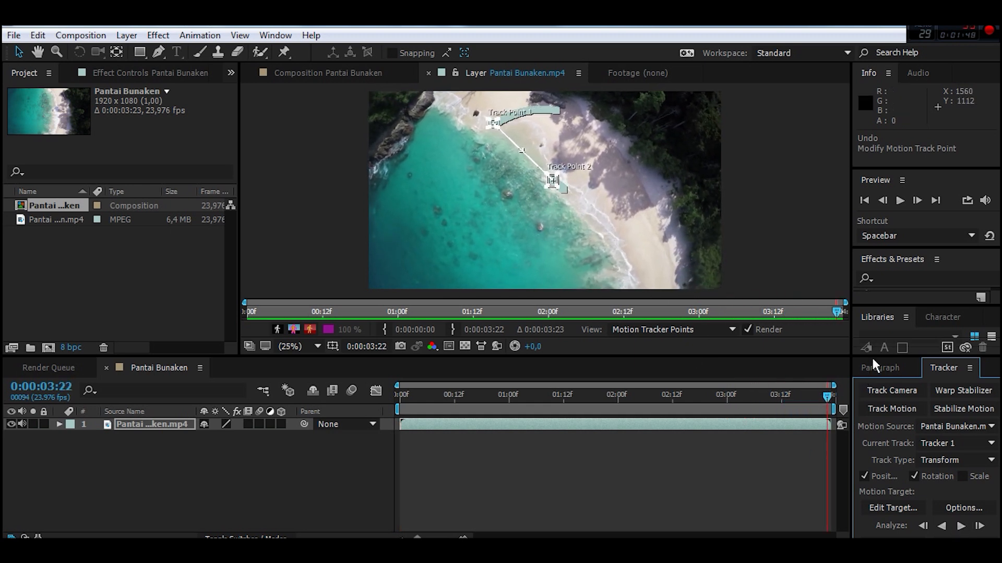
Step: Enlarge the tracking controls area to expose all its options, and add a new null object to the Pantai Bunaken composition
left_click_drag(872, 355, 861, 315)
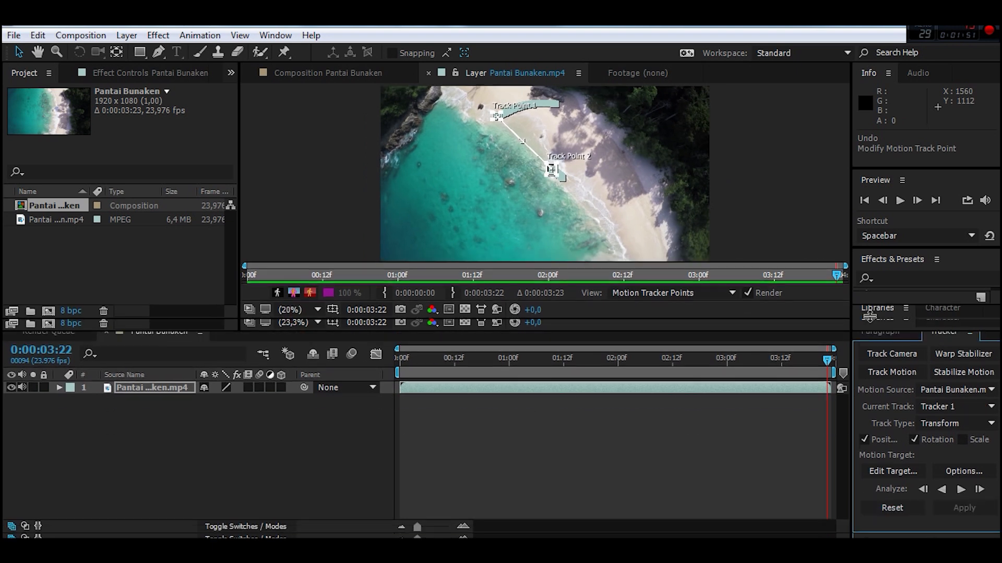
left_click(126, 35)
mouse_move(180, 31)
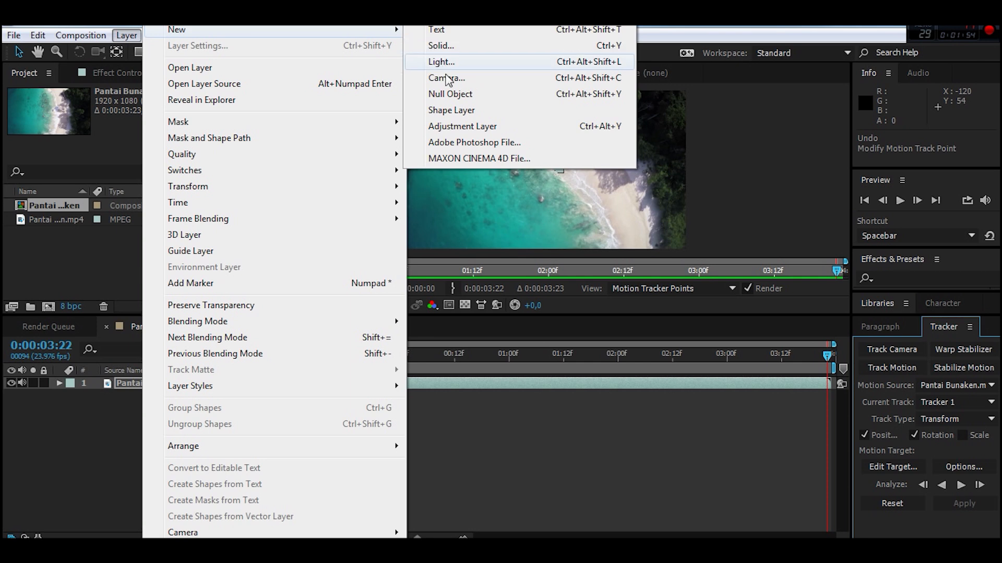
left_click(450, 94)
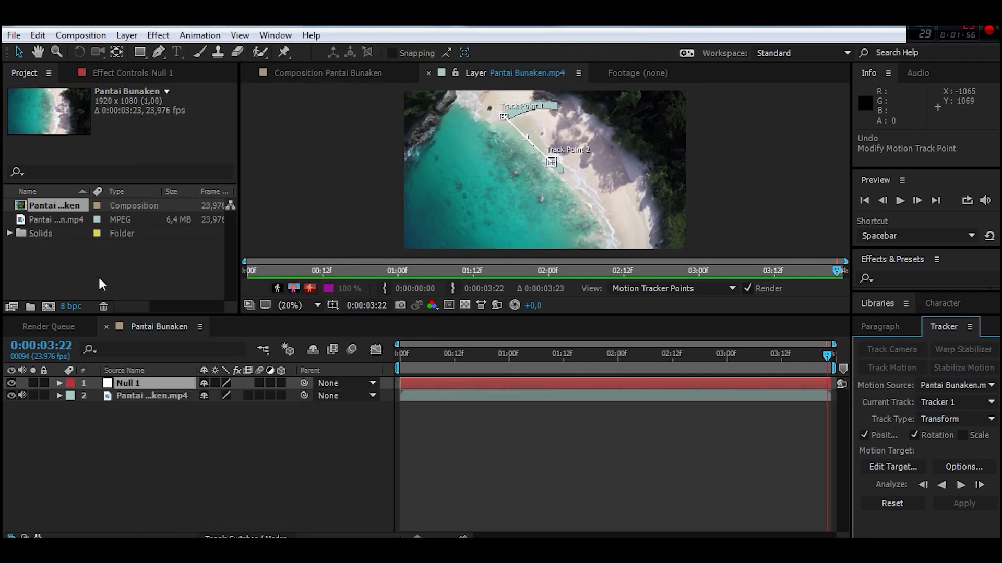
Step: Set Null 1 as the motion target and apply the tracking data to it in X and Y dimensions
left_click(889, 466)
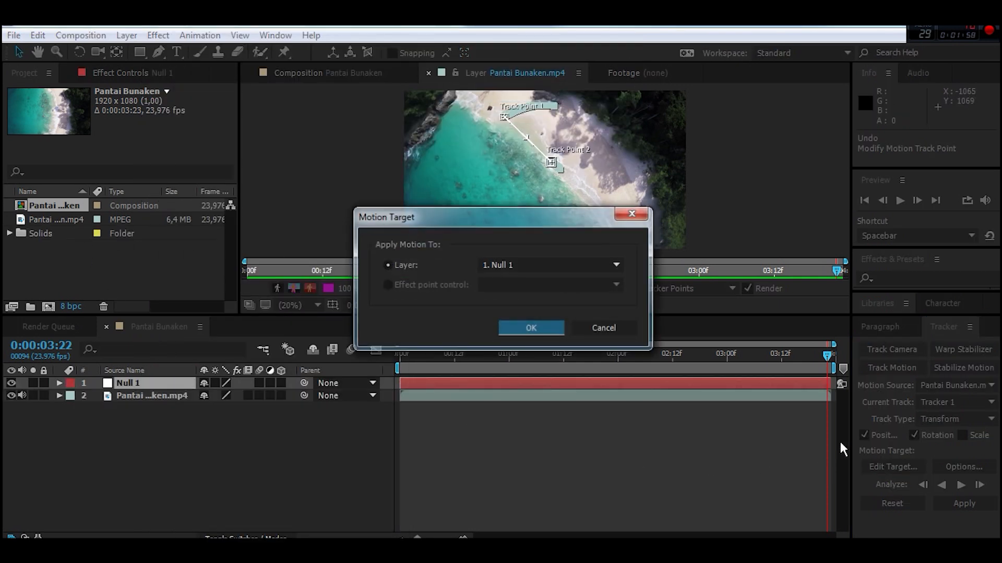
left_click(539, 266)
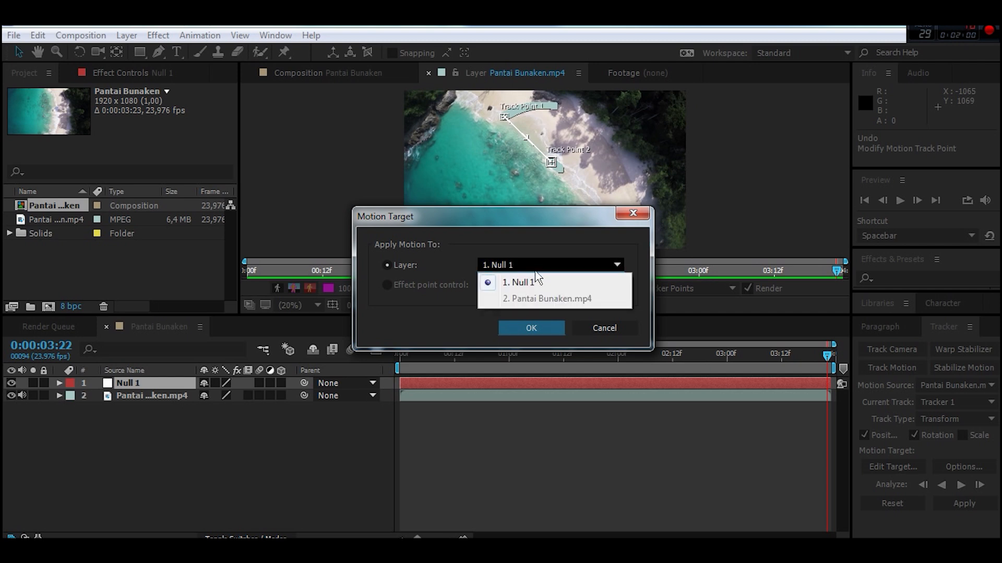
left_click(535, 281)
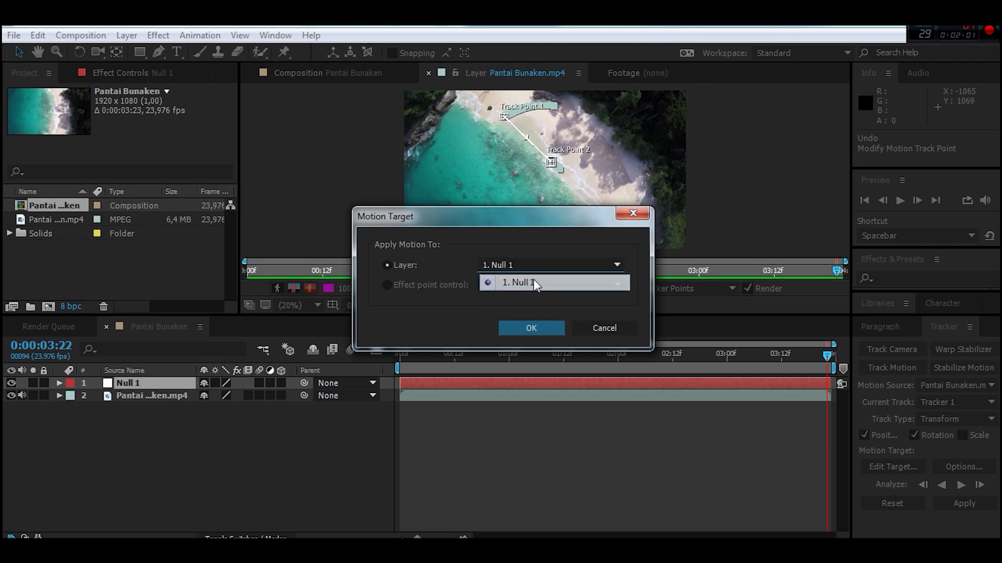
left_click(524, 330)
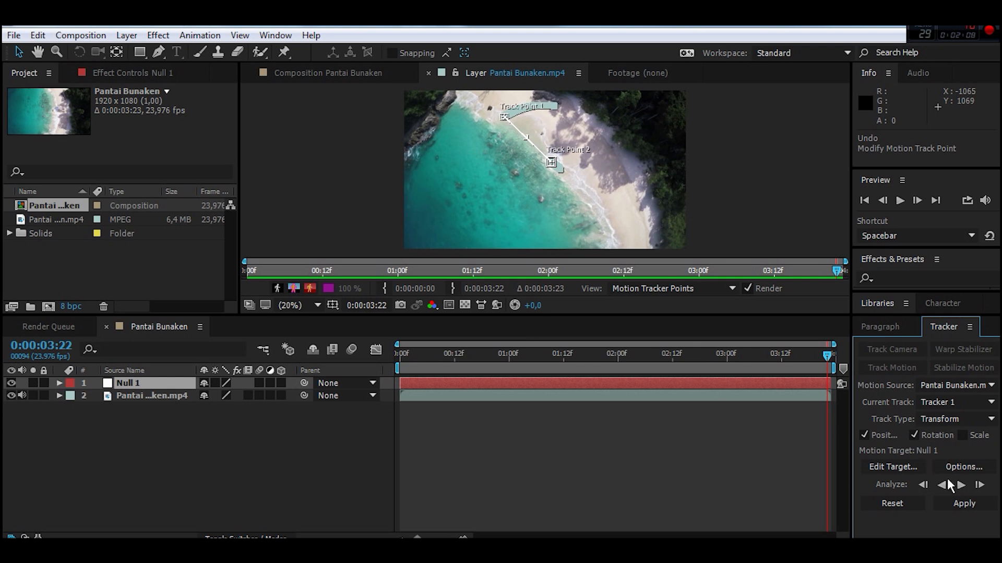
left_click(963, 503)
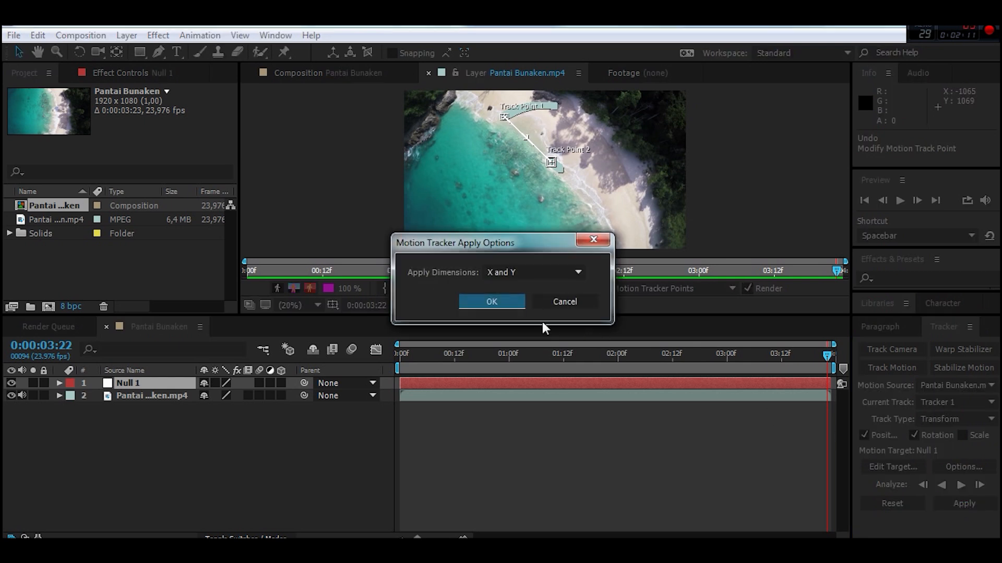
left_click(491, 302)
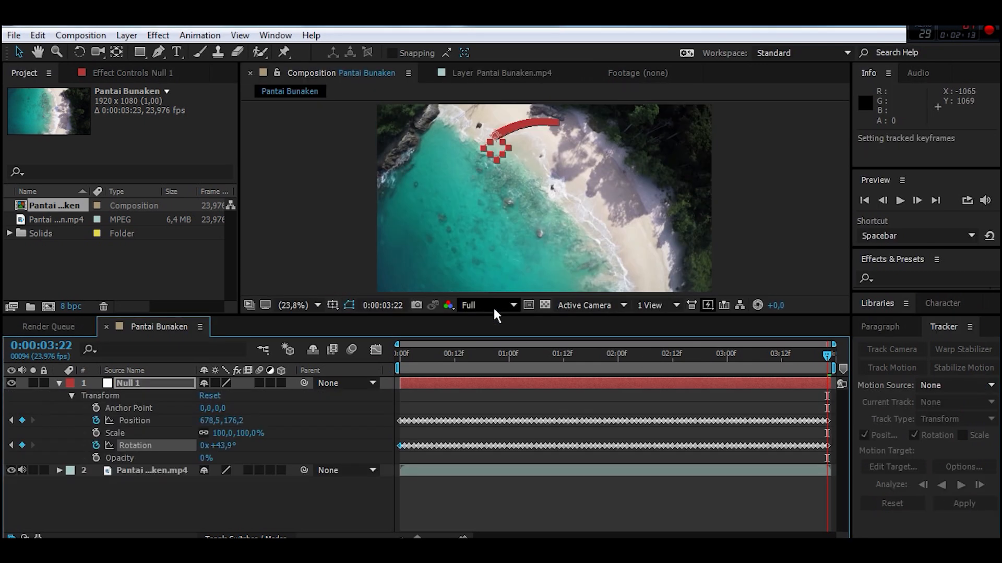
Step: Preview the beach composition from the first frame and return to 0:00:00:00
left_click(403, 355)
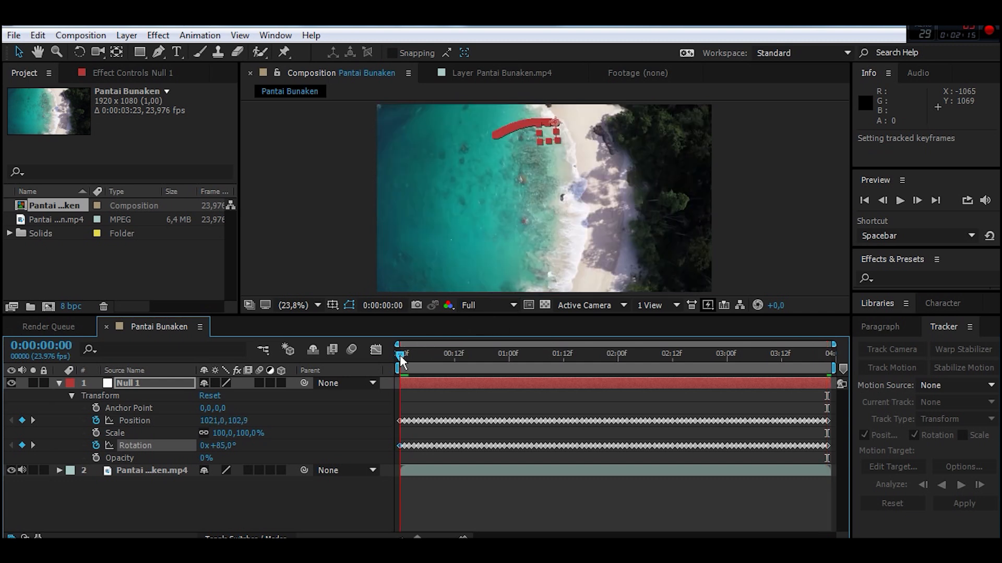
key("space")
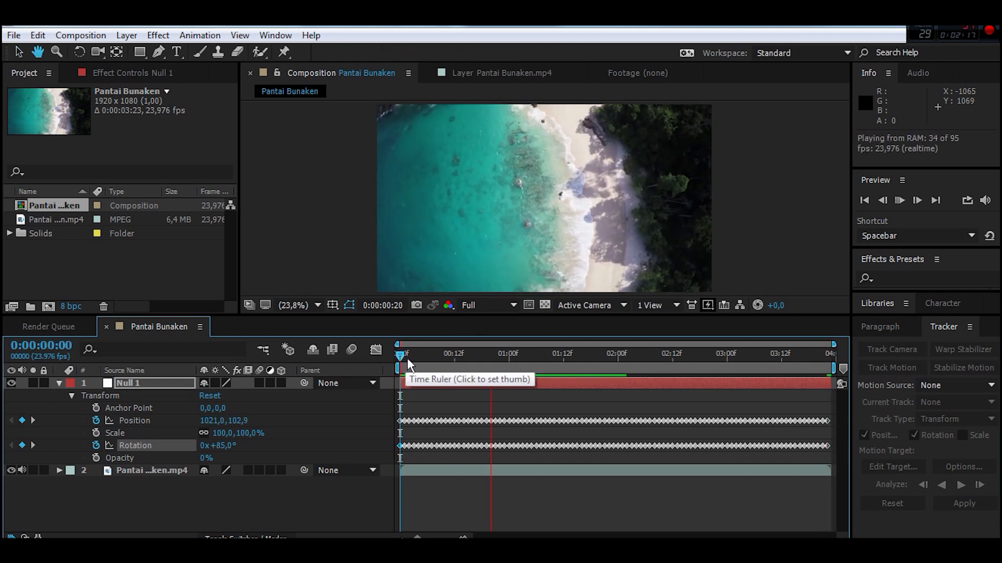
left_click_drag(407, 358, 382, 348)
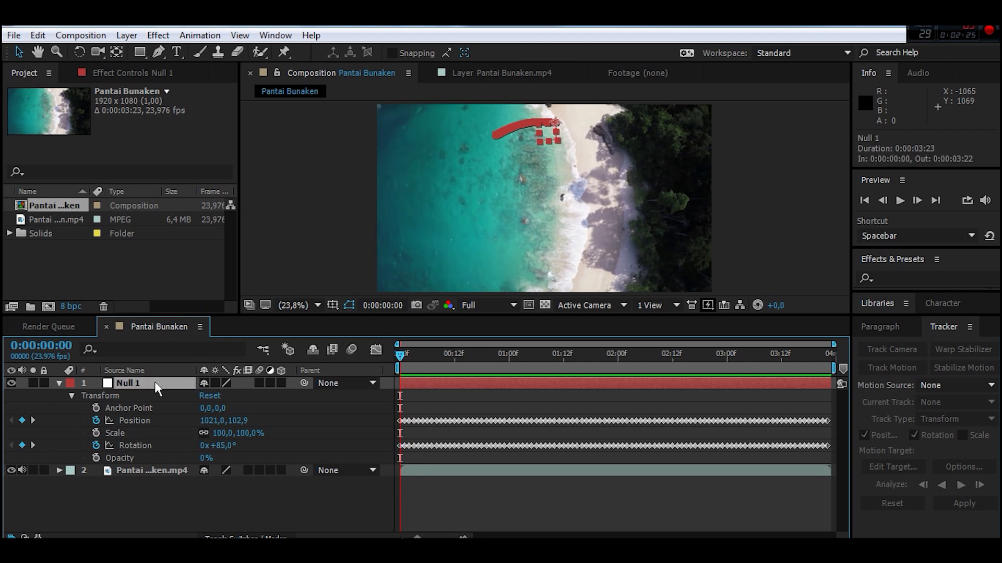
Step: Add a text layer reading INDONESIA to the beach composition
key("ctrl+t")
left_click(578, 240)
type("INDONESIA")
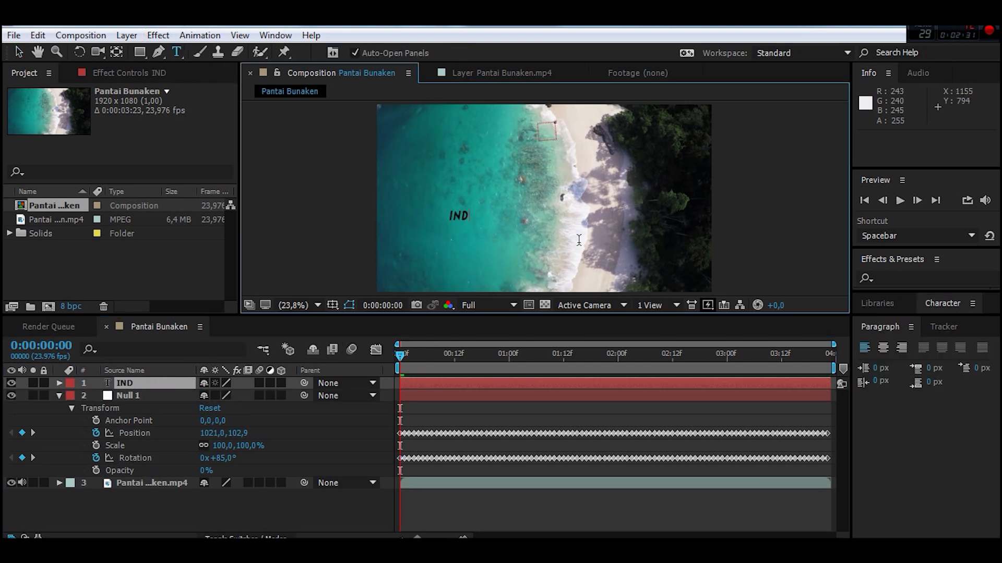
key("KP_Enter")
Step: Set the INDONESIA text to 69 px with a white fill and place it over the water beside the shoreline
left_click_drag(899, 316, 889, 266)
left_click_drag(880, 346, 911, 346)
left_click(977, 310)
left_click_drag(344, 209, 282, 150)
left_click(649, 194)
left_click_drag(496, 271, 414, 258)
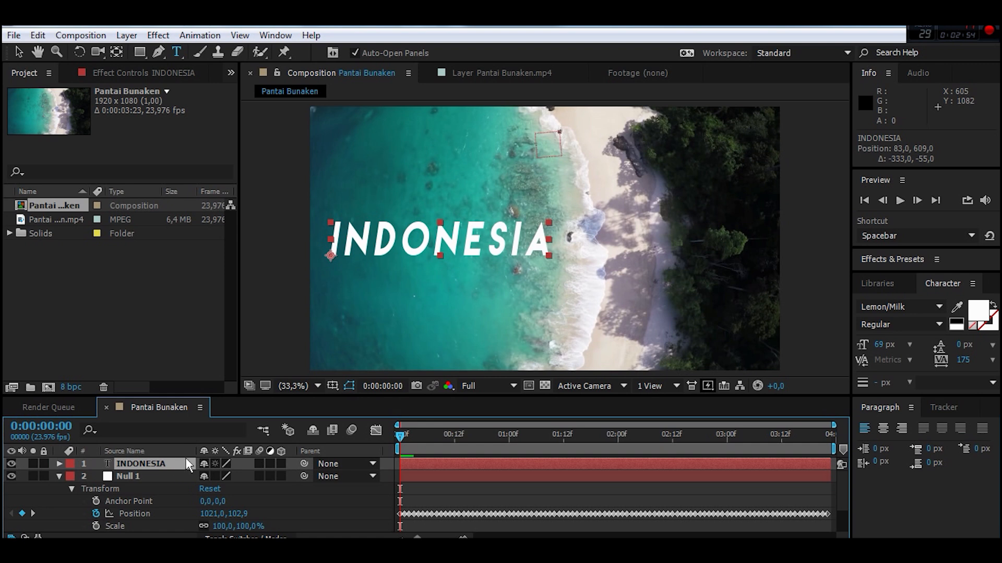
Step: Parent the INDONESIA text layer to Null 1 and preview the composition
left_click(320, 463)
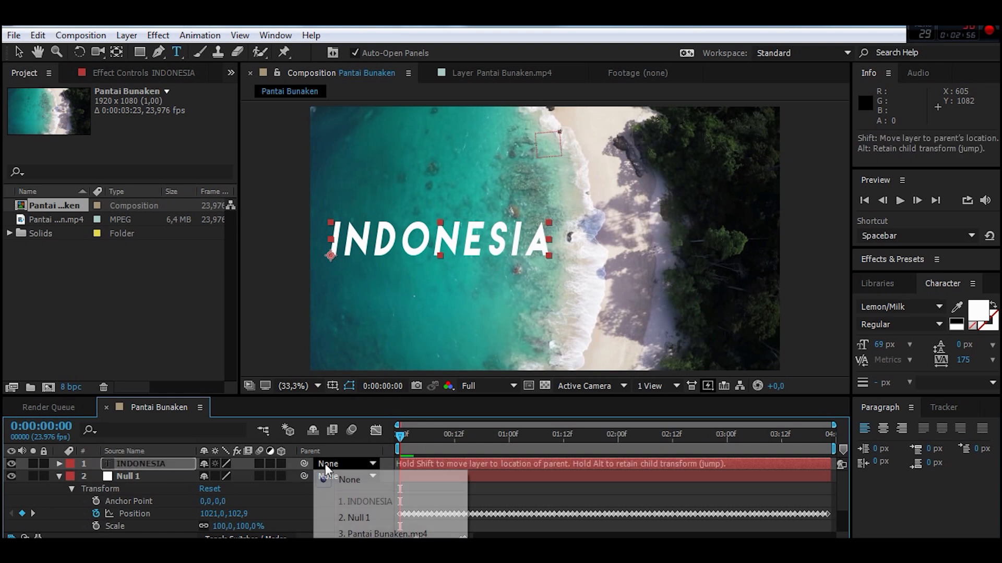
left_click(350, 518)
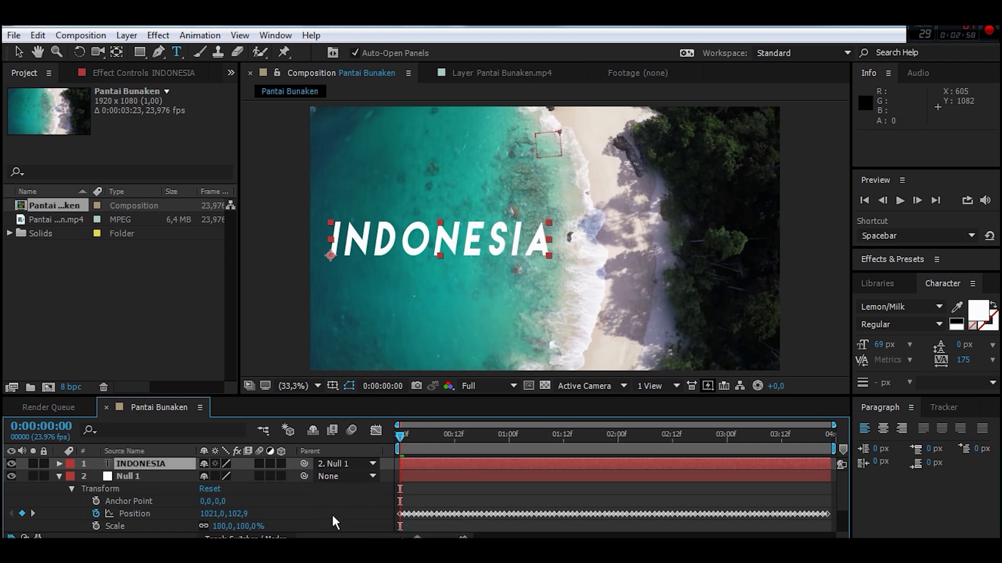
key("space")
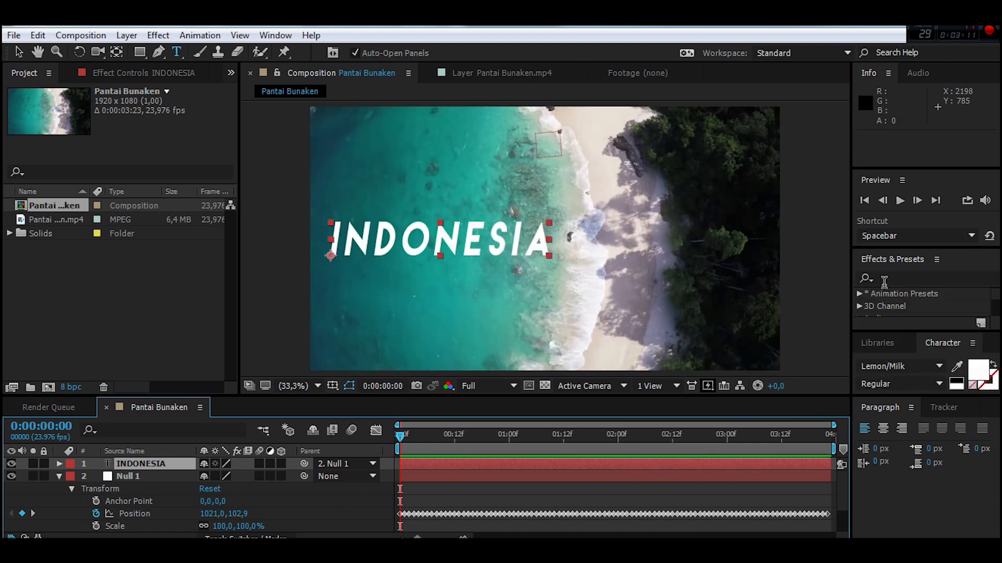
Step: Find the Drop Shadow effect and apply it to the INDONESIA text
left_click(884, 277)
type("drop")
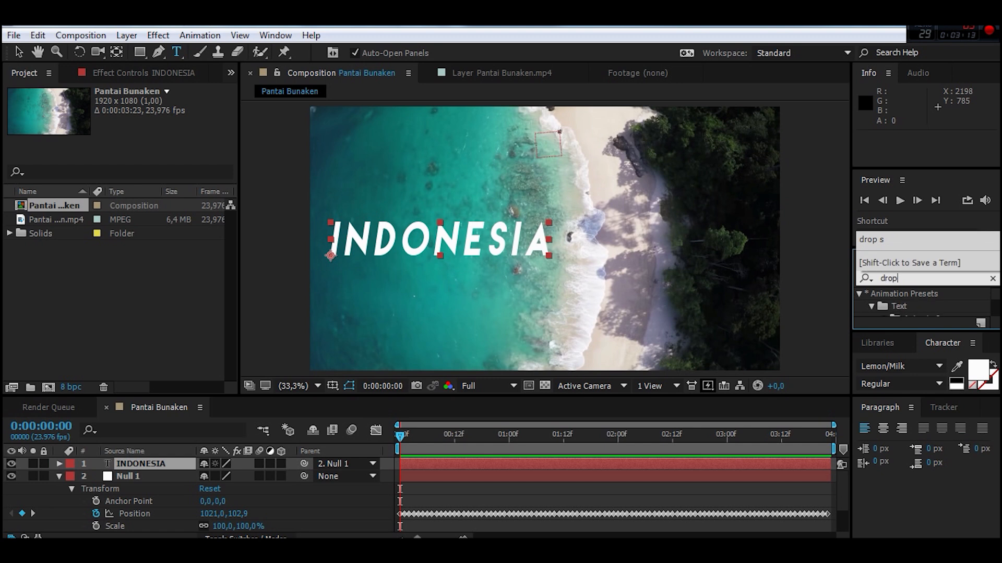
type(" s")
left_click_drag(904, 304, 447, 245)
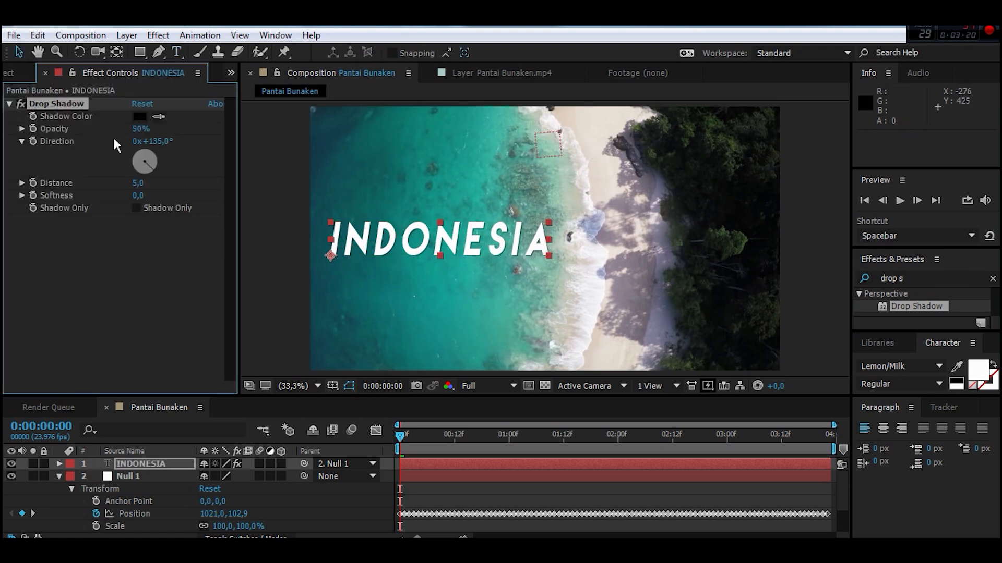
Step: Set the text's drop shadow to distance 32, softness 3, direction -56° and opacity 27%, and preview the result
left_click(151, 188)
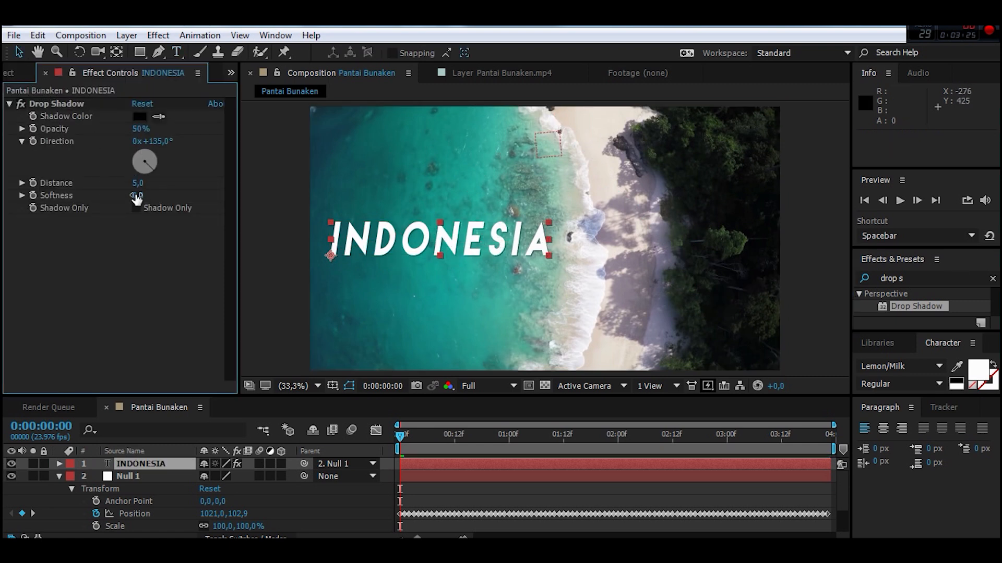
left_click_drag(150, 166, 134, 181)
left_click_drag(134, 129, 98, 132)
left_click(266, 211)
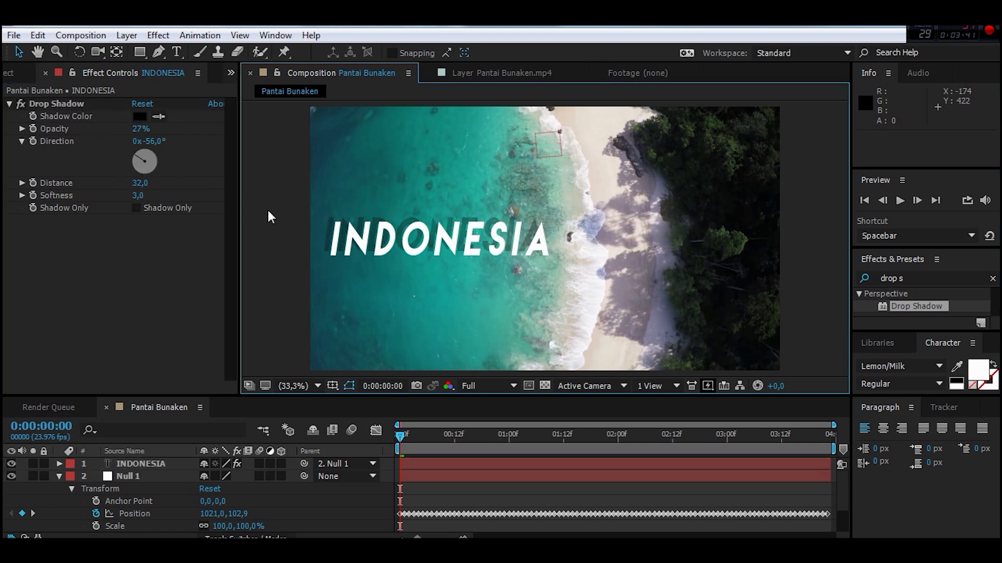
key("space")
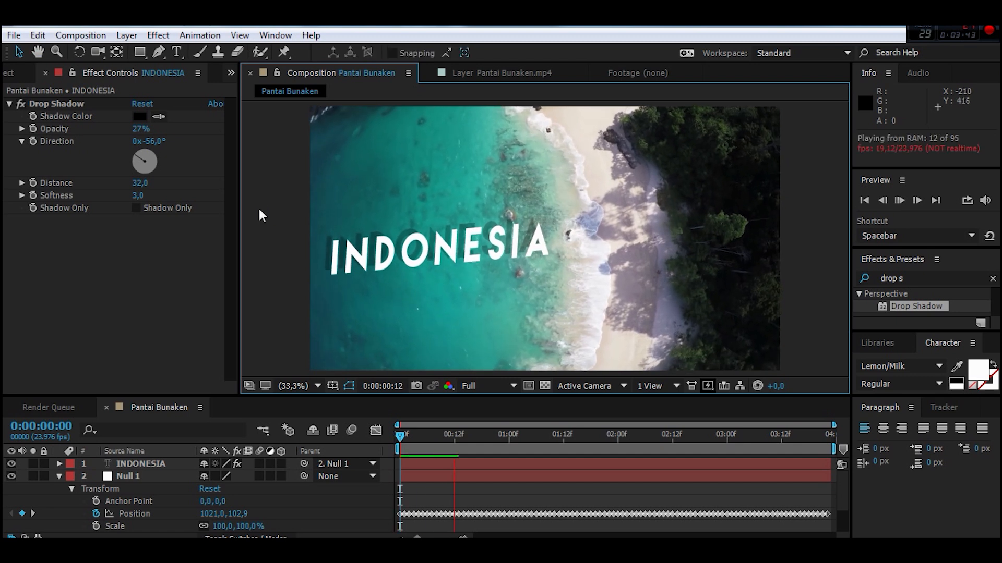